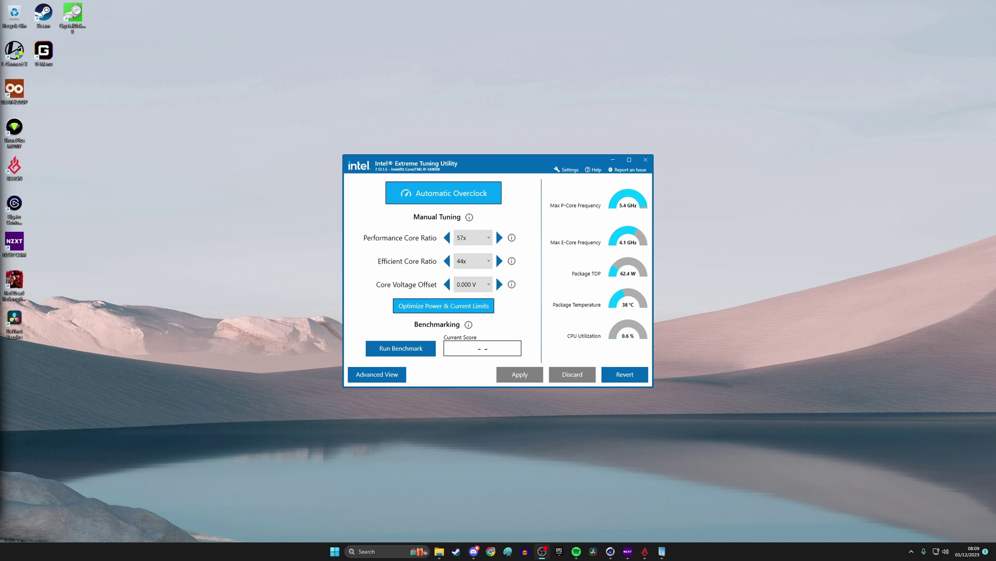
# Switch XTU to Advanced View to show System Information and the live monitoring panel.
pyautogui.click(401, 378)
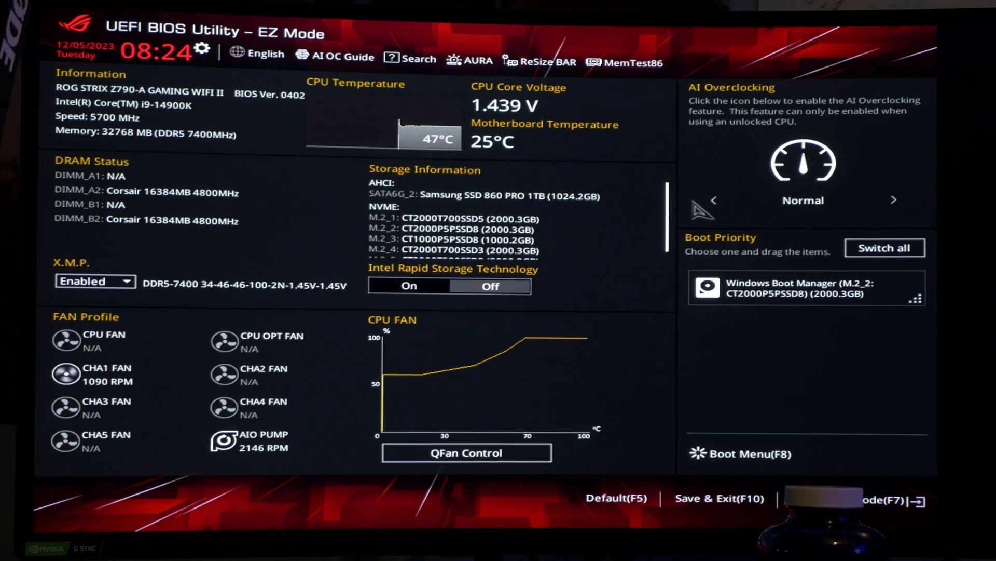
# Set the EZ Mode AI Overclocking selector to AI Optimized, passing back through Normal once.
pyautogui.click(776, 203)
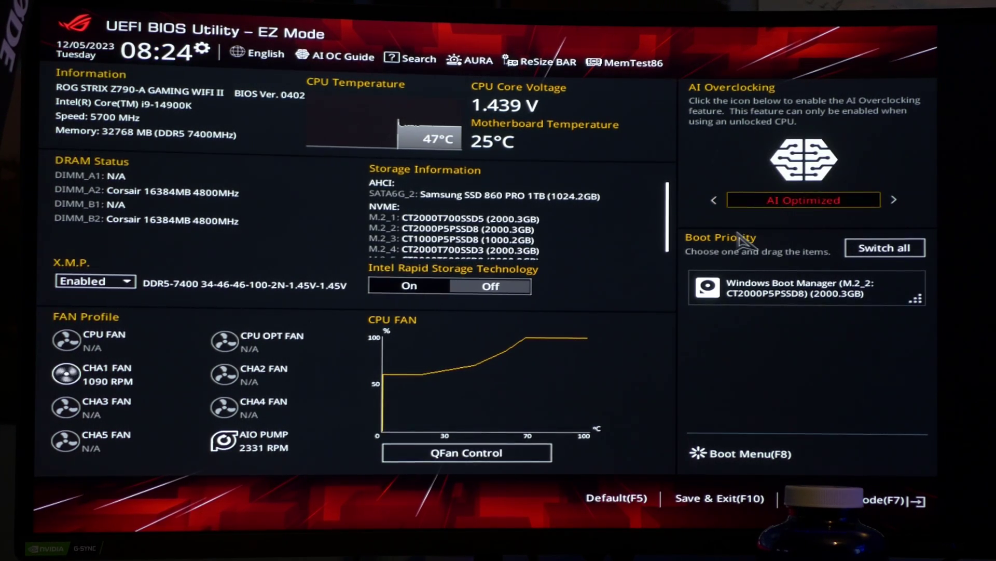
pyautogui.click(763, 209)
pyautogui.click(758, 207)
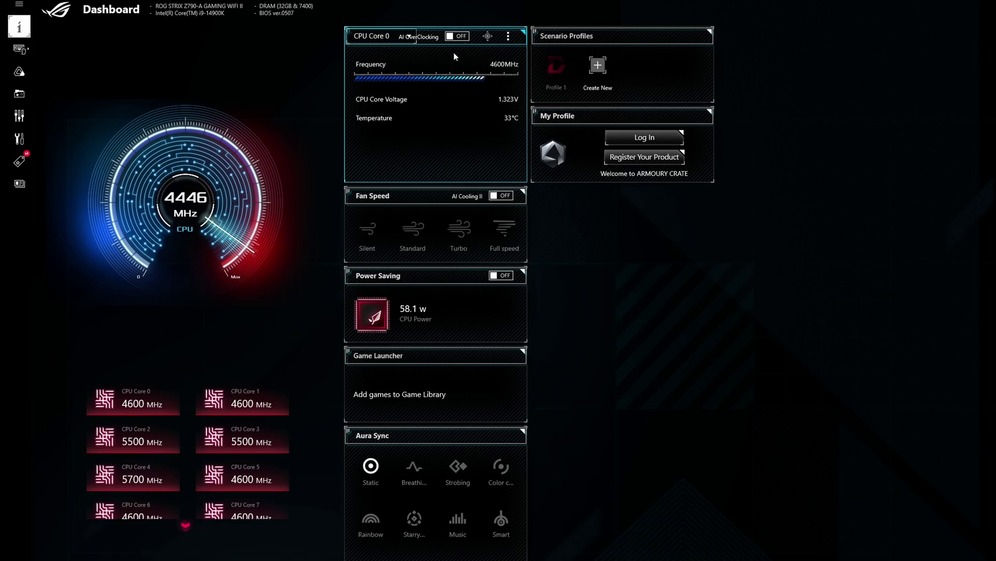
pyautogui.click(507, 36)
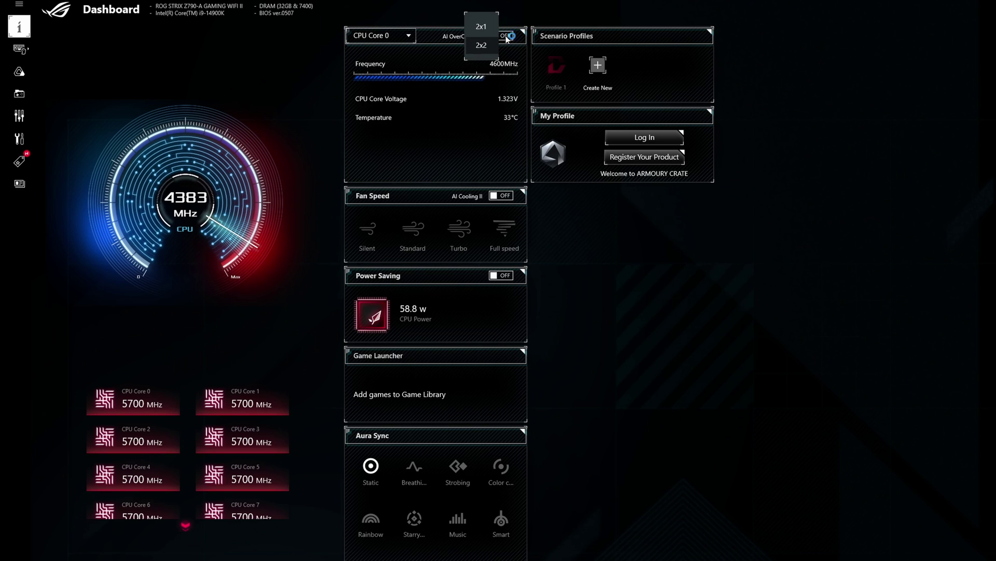
pyautogui.click(566, 138)
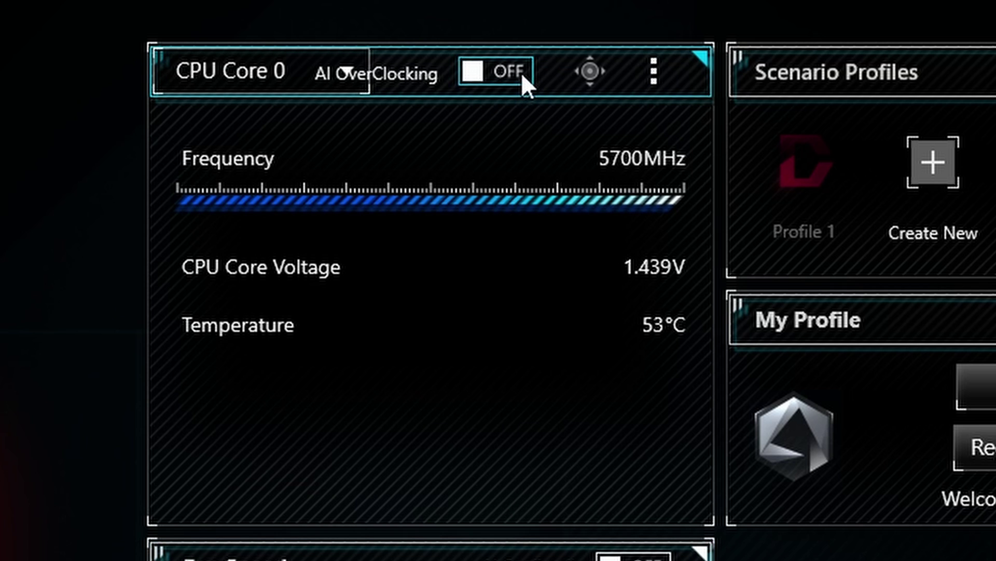
pyautogui.click(521, 73)
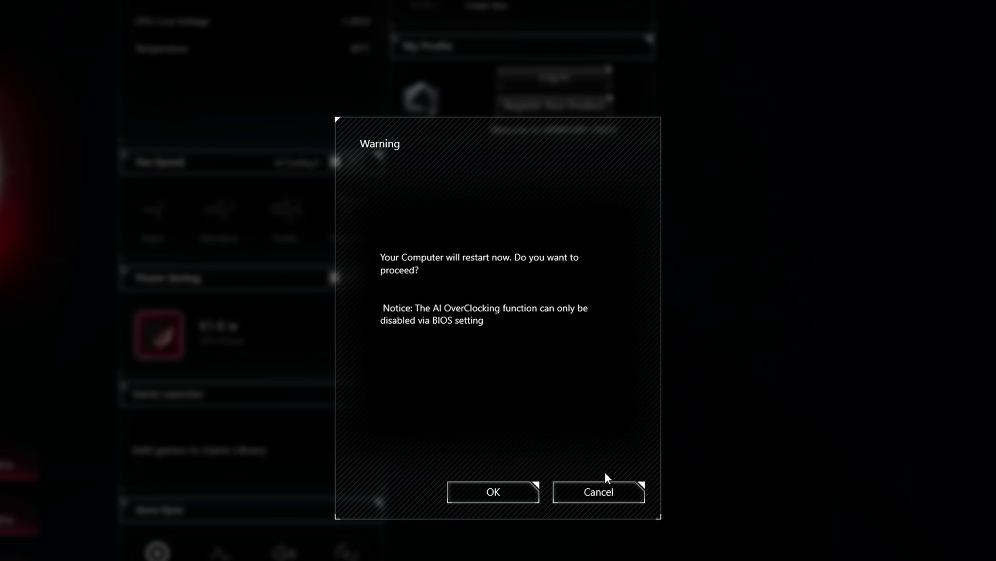
pyautogui.click(572, 494)
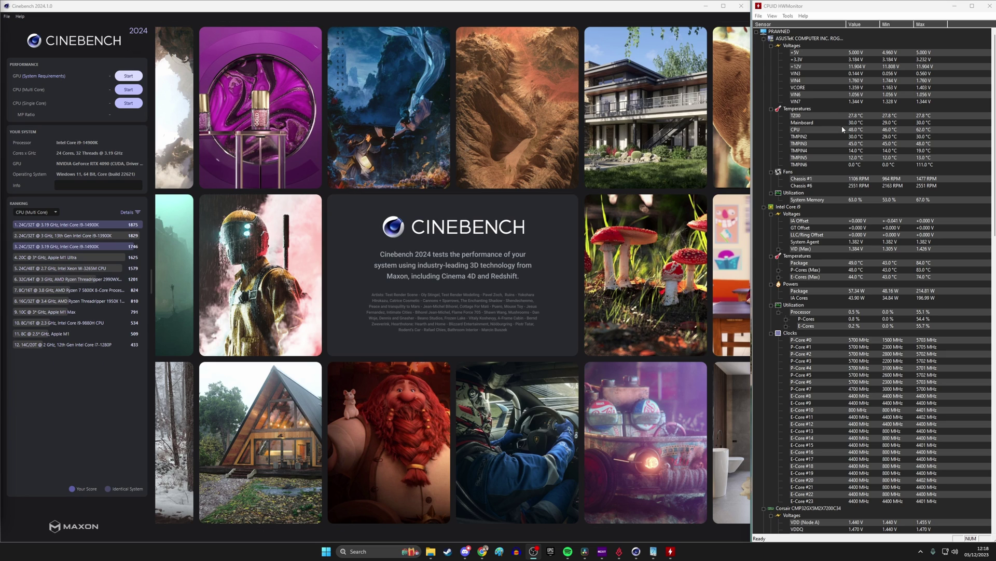
# Expand HWMonitor's P-core and E-core temperatures and run Cinebench's CPU multi-core benchmark.
pyautogui.click(779, 270)
pyautogui.click(779, 331)
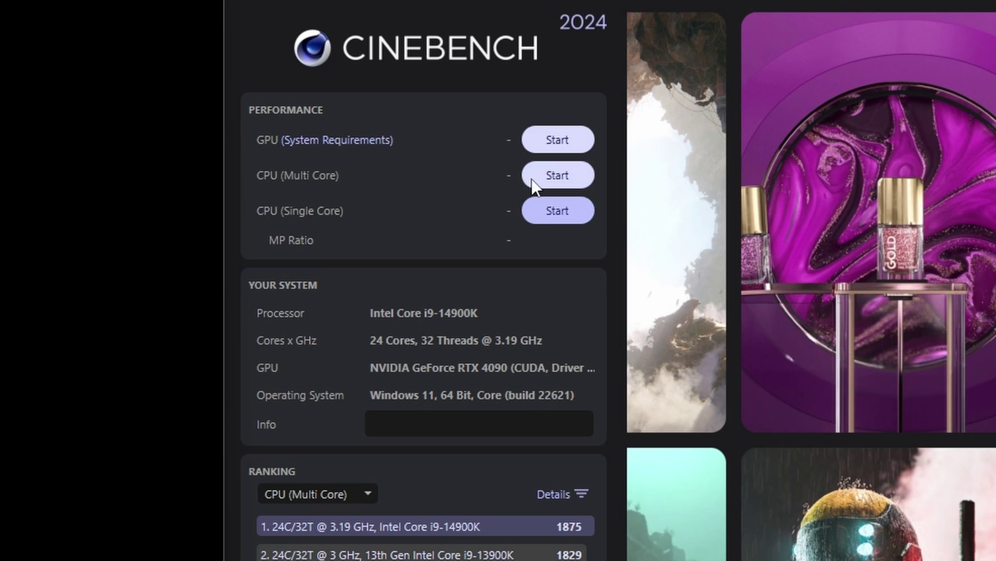
pyautogui.click(127, 89)
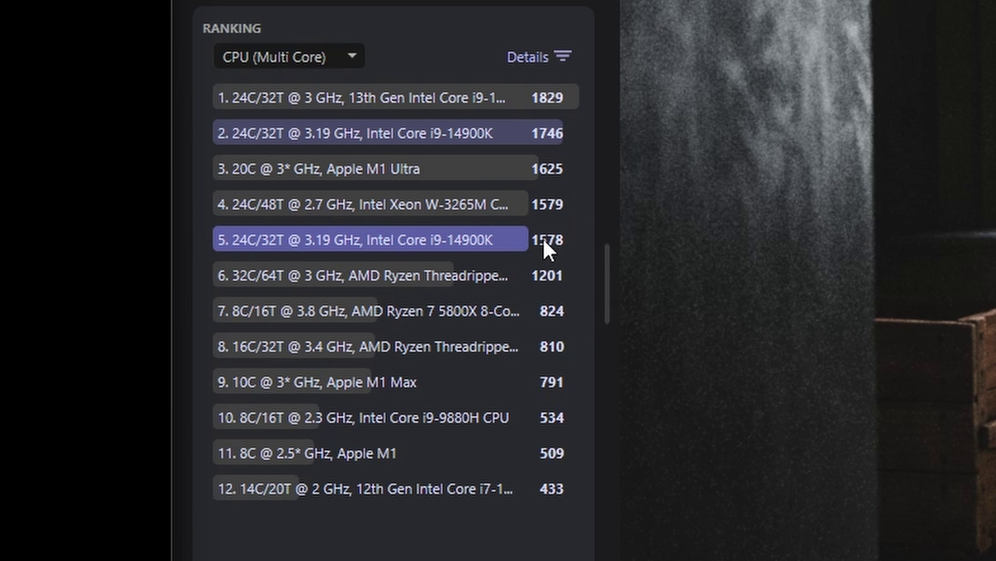
pyautogui.moveTo(518, 240)
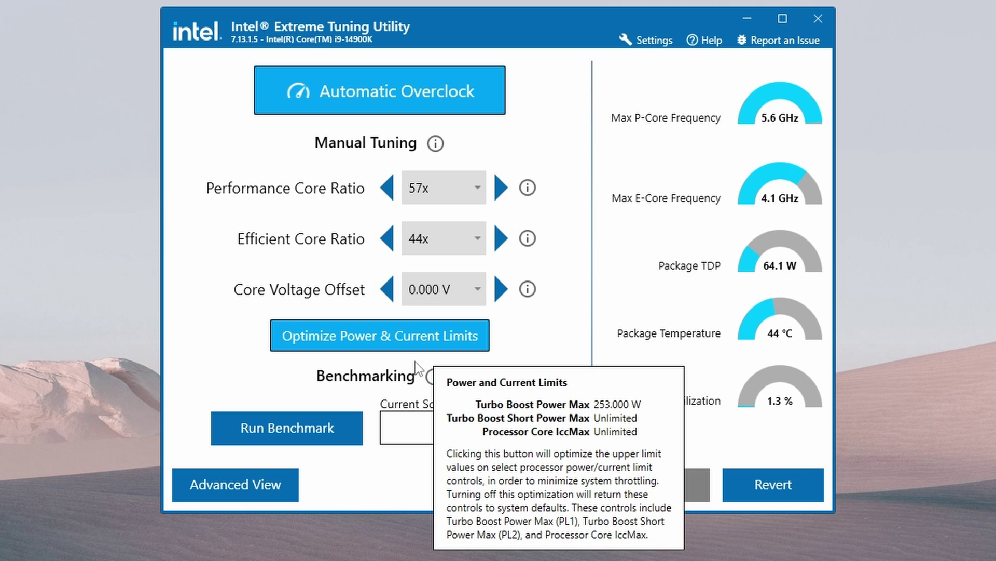
# Accept the overclocking disclaimer and step the core voltage offset down to -0.055 V.
pyautogui.click(389, 291)
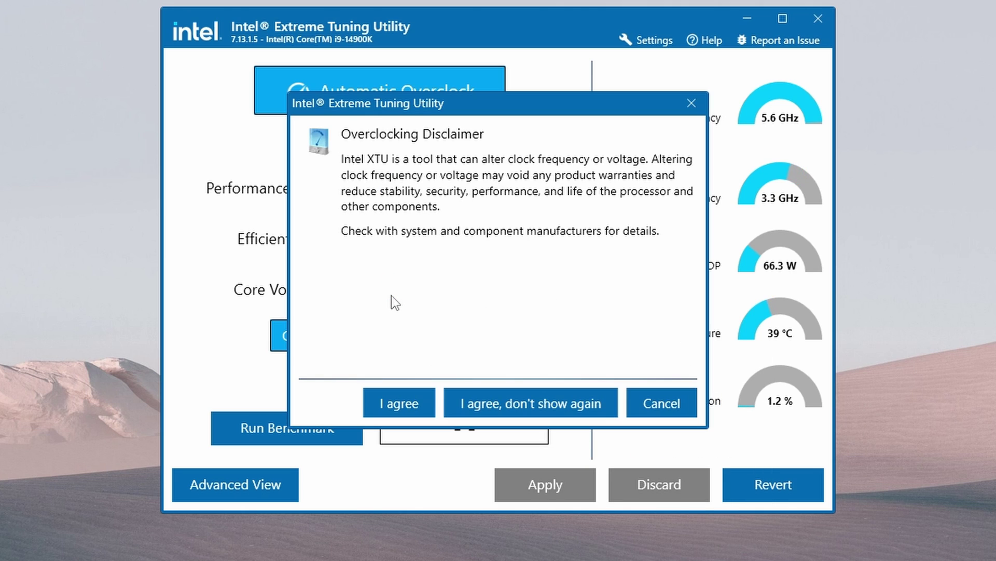
pyautogui.click(393, 403)
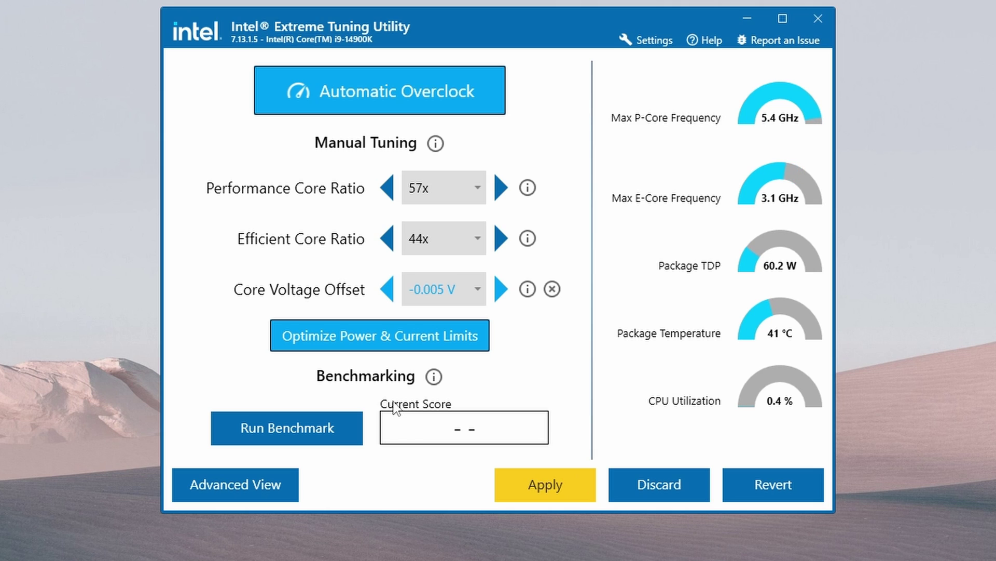
pyautogui.click(385, 290)
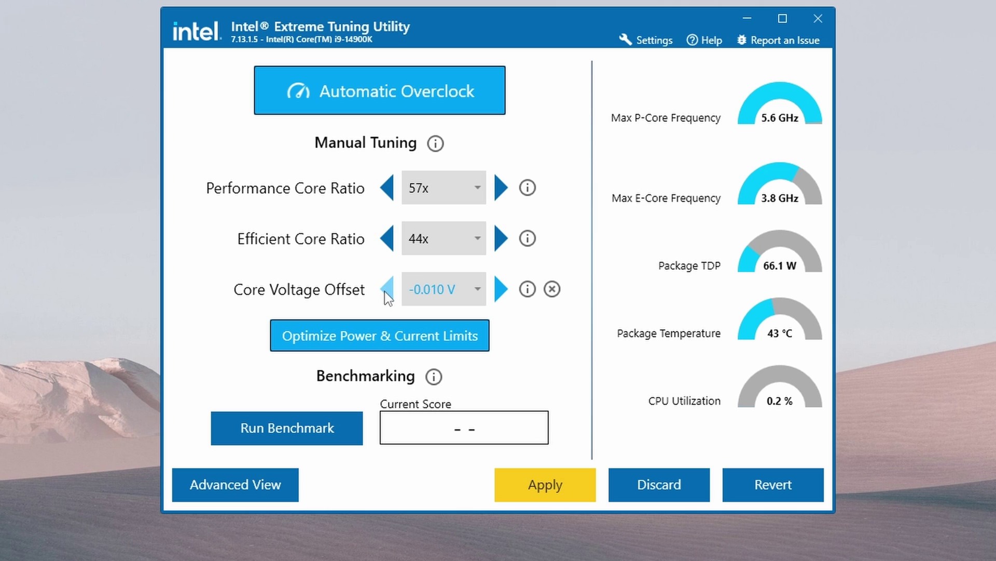
pyautogui.click(385, 291)
pyautogui.click(384, 291)
pyautogui.click(385, 291)
pyautogui.click(385, 291)
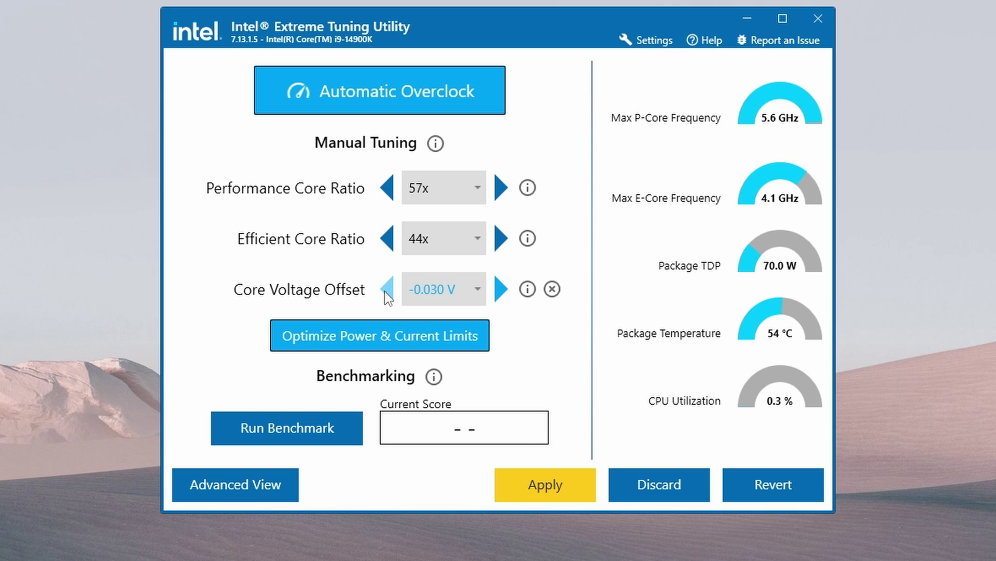
pyautogui.click(384, 291)
pyautogui.click(385, 291)
pyautogui.click(385, 291)
pyautogui.click(384, 291)
pyautogui.click(385, 291)
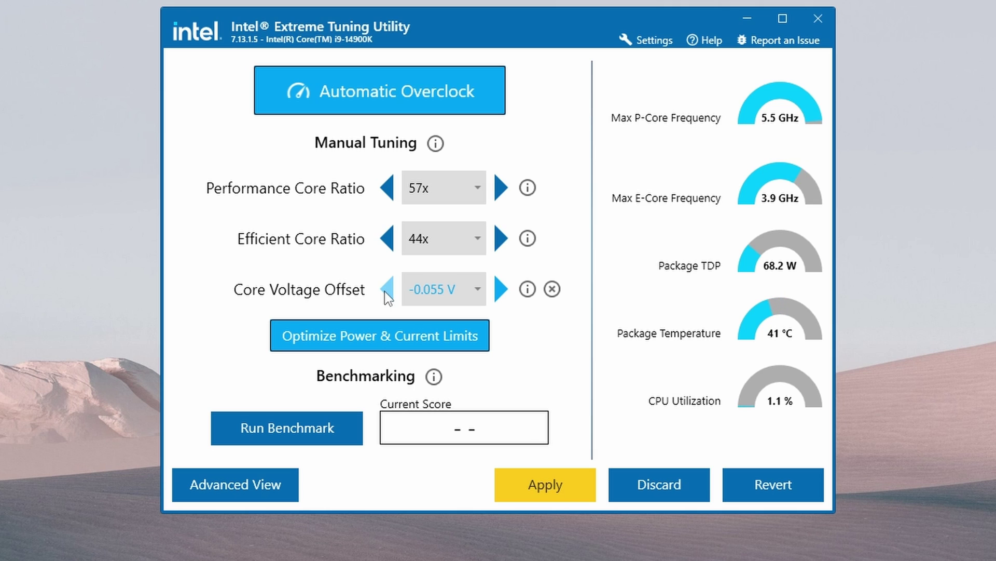
# Raise the offset back to -0.005 V and apply it, accepting the watchdog warning.
pyautogui.click(499, 294)
pyautogui.click(499, 294)
pyautogui.click(500, 293)
pyautogui.click(499, 293)
pyautogui.click(499, 294)
pyautogui.click(499, 294)
pyautogui.click(499, 294)
pyautogui.click(499, 294)
pyautogui.click(499, 293)
pyautogui.click(499, 294)
pyautogui.click(545, 481)
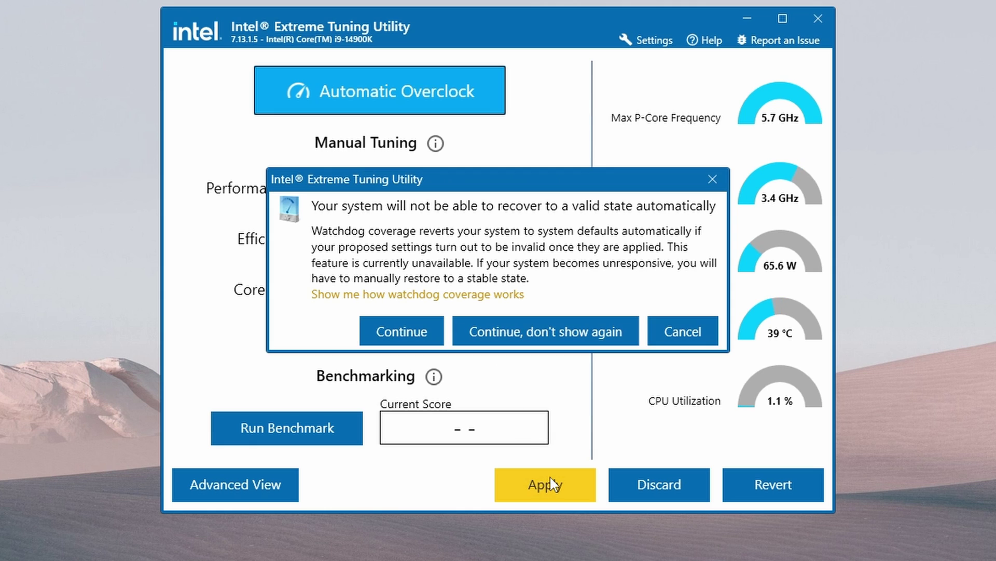
pyautogui.click(421, 327)
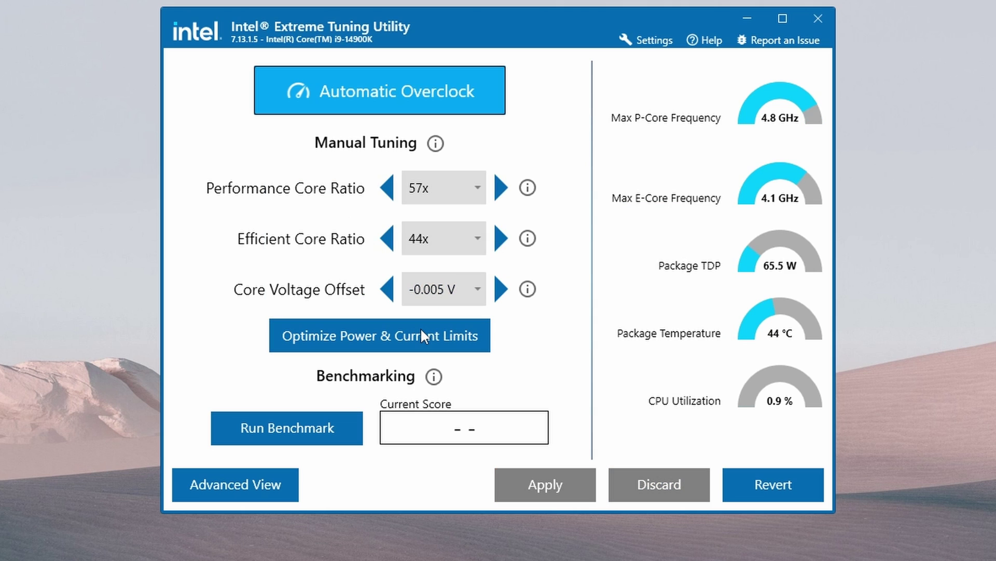
# Enable power and current limit optimization and review XTU's advanced general settings.
pyautogui.click(422, 336)
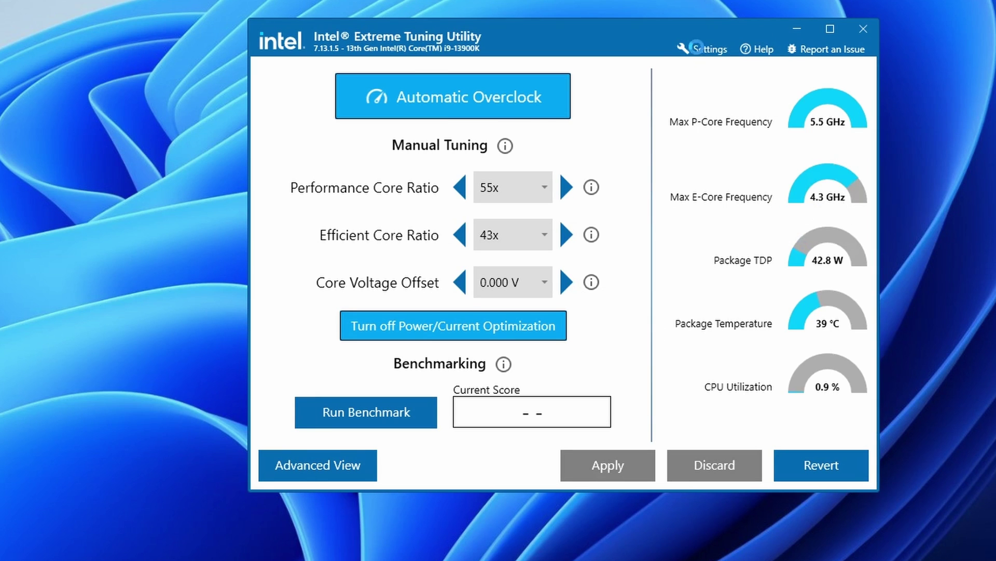
pyautogui.click(697, 49)
pyautogui.click(499, 82)
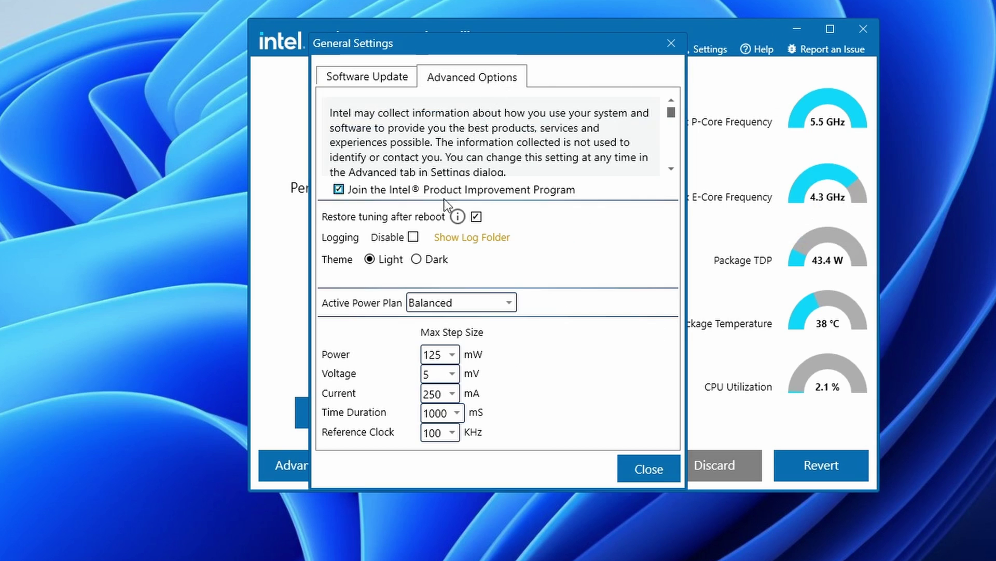
pyautogui.moveTo(475, 218)
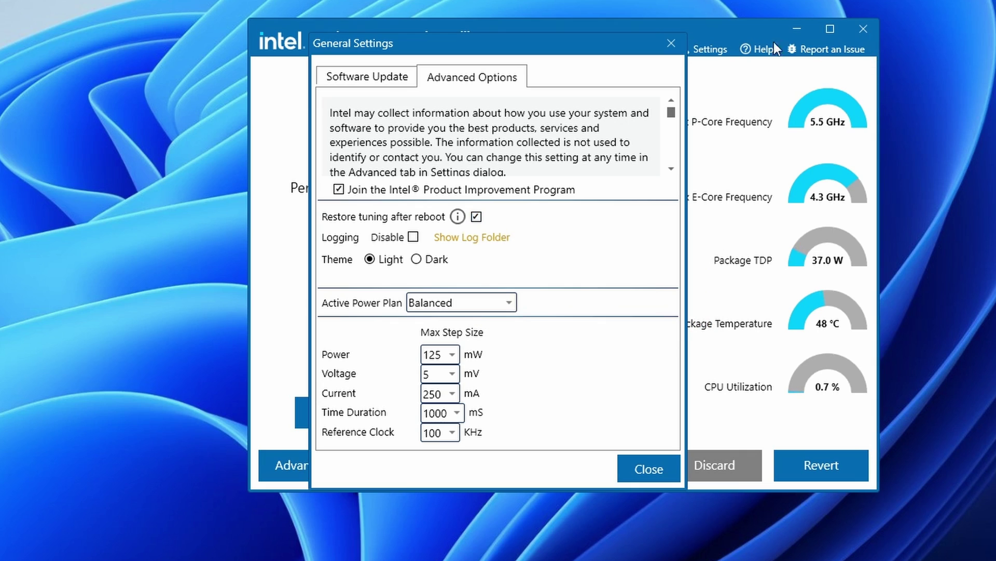
pyautogui.click(672, 43)
# Lower the core voltage offset to -0.005 V, accept the disclaimer, and apply it.
pyautogui.click(559, 285)
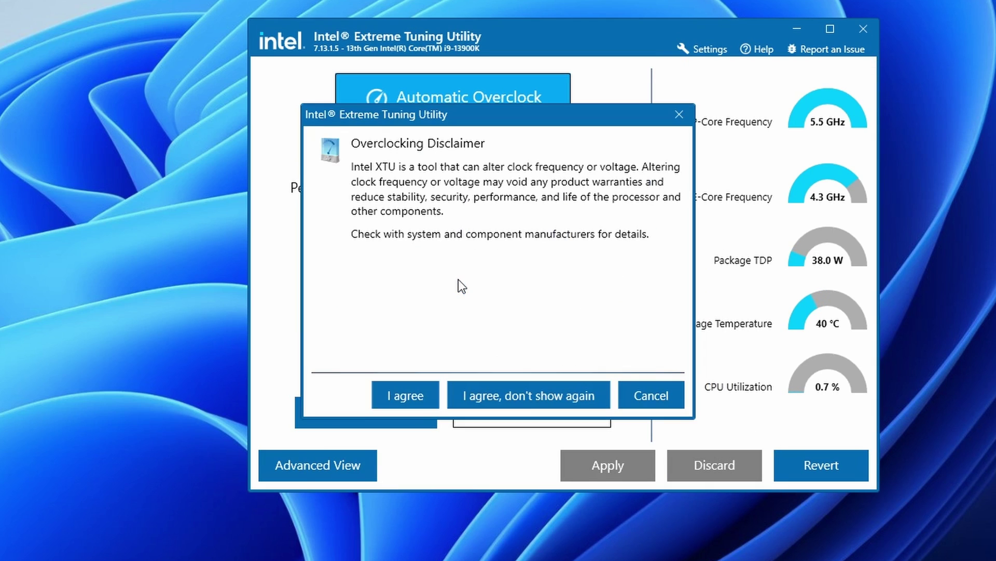
pyautogui.click(409, 395)
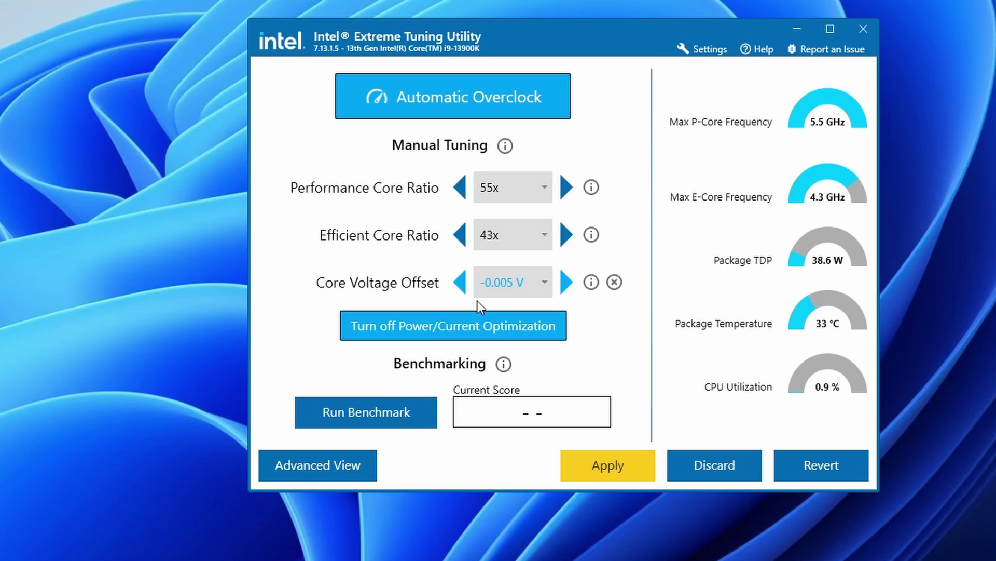
pyautogui.click(624, 464)
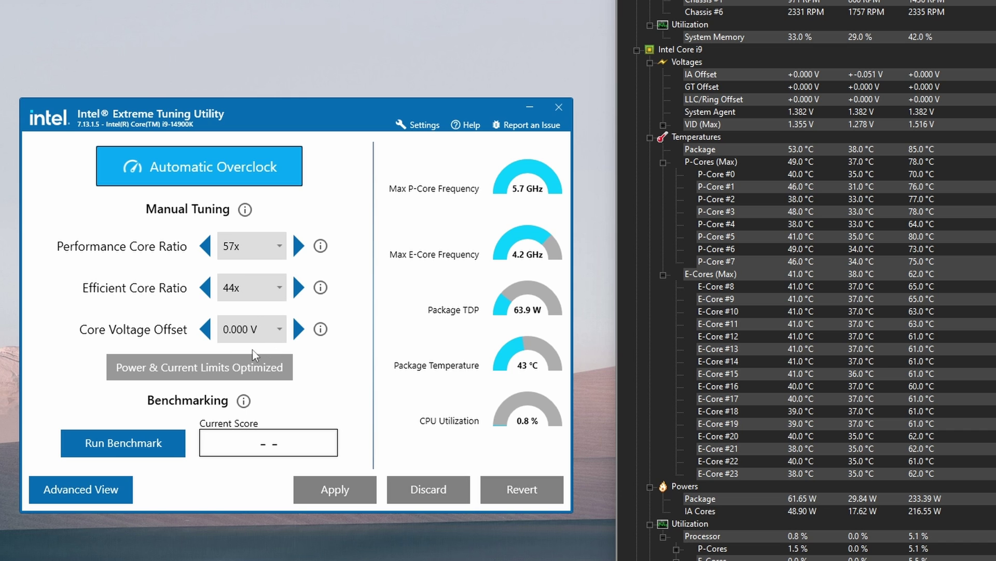
# Step the core voltage offset down to -0.050 V.
pyautogui.click(205, 332)
pyautogui.click(205, 332)
pyautogui.click(205, 332)
pyautogui.click(205, 332)
pyautogui.click(205, 332)
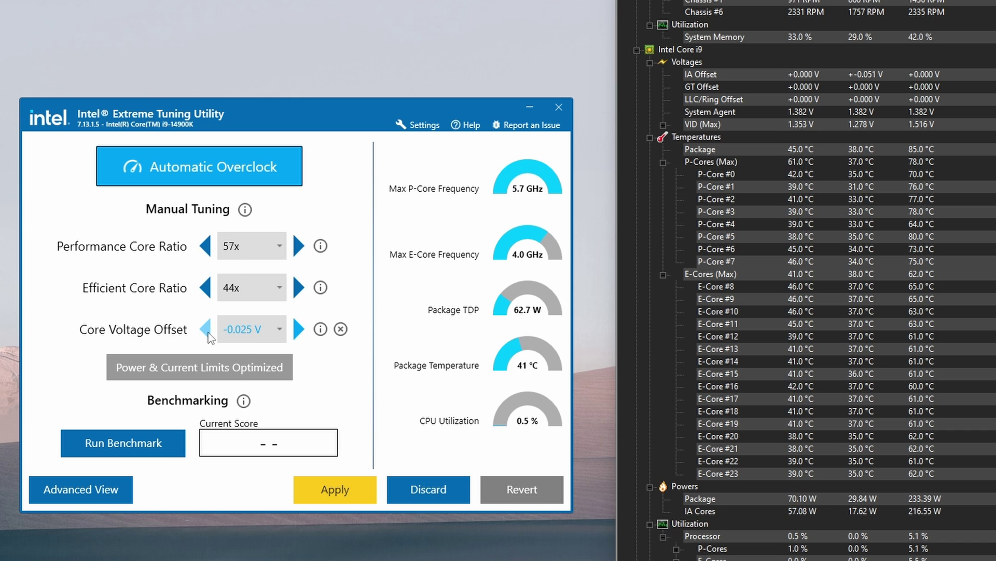
pyautogui.click(206, 333)
pyautogui.click(206, 333)
pyautogui.click(207, 333)
pyautogui.click(207, 332)
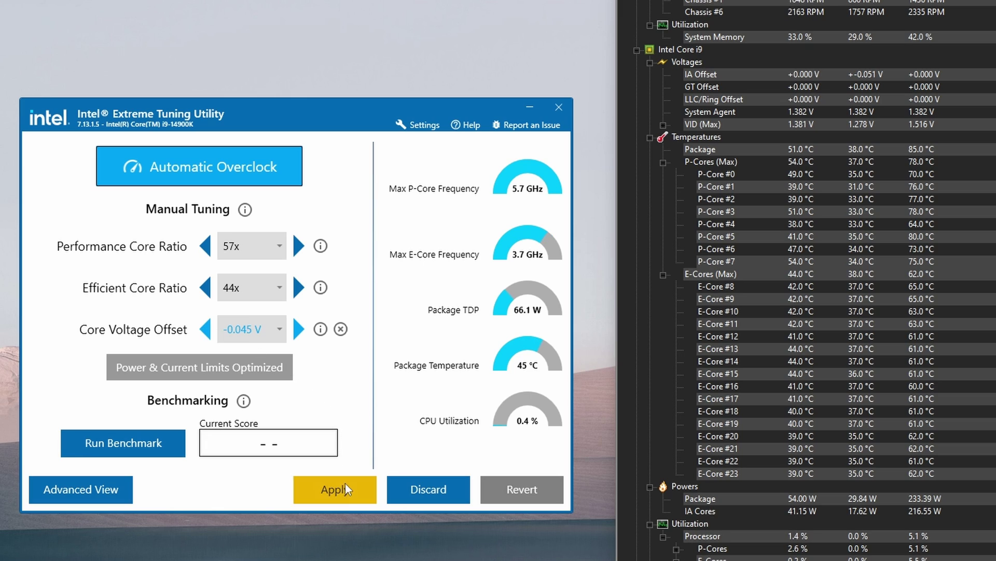
pyautogui.click(204, 331)
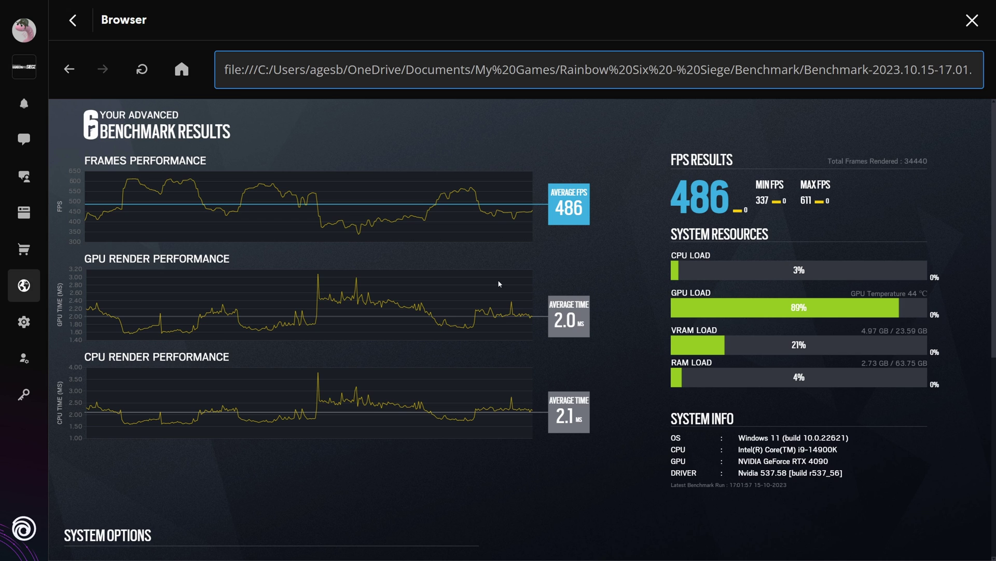
# Inspect the GPU render performance chart on the Siege benchmark results page.
pyautogui.moveTo(499, 285)
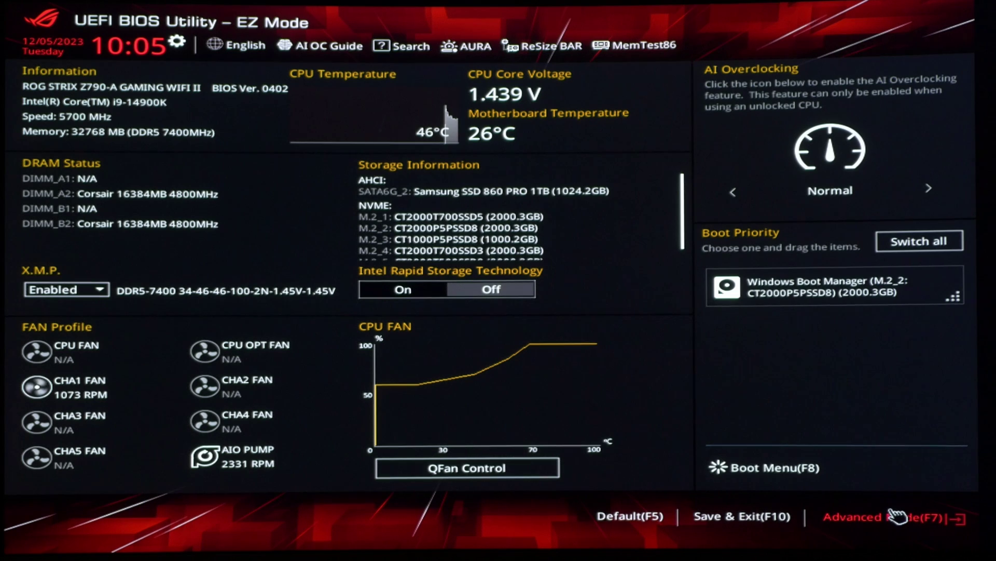
# In Advanced Mode's Ai Tweaker > Tweaker's Paradise, check UnderVolt Protection is Disabled.
pyautogui.click(914, 511)
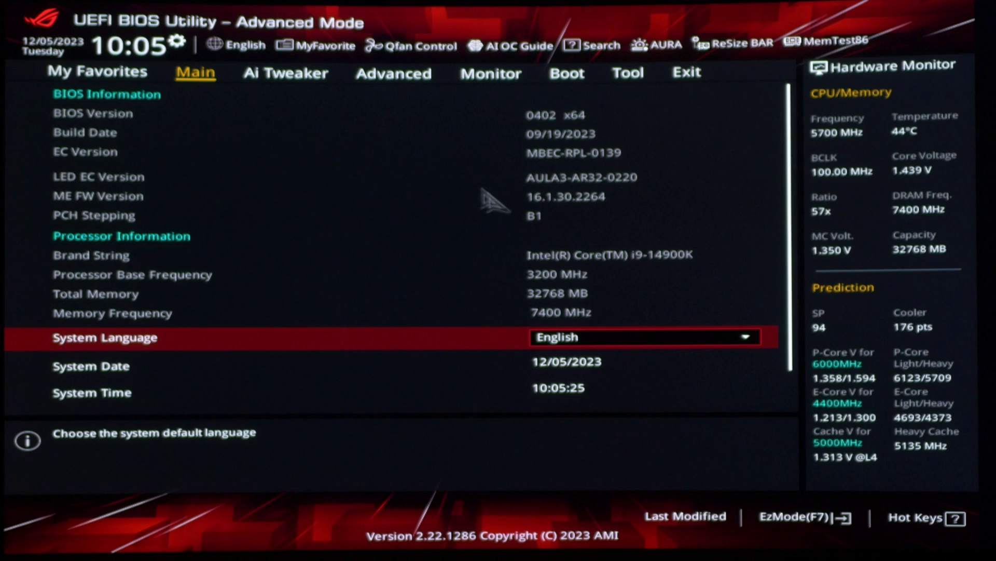
pyautogui.click(292, 78)
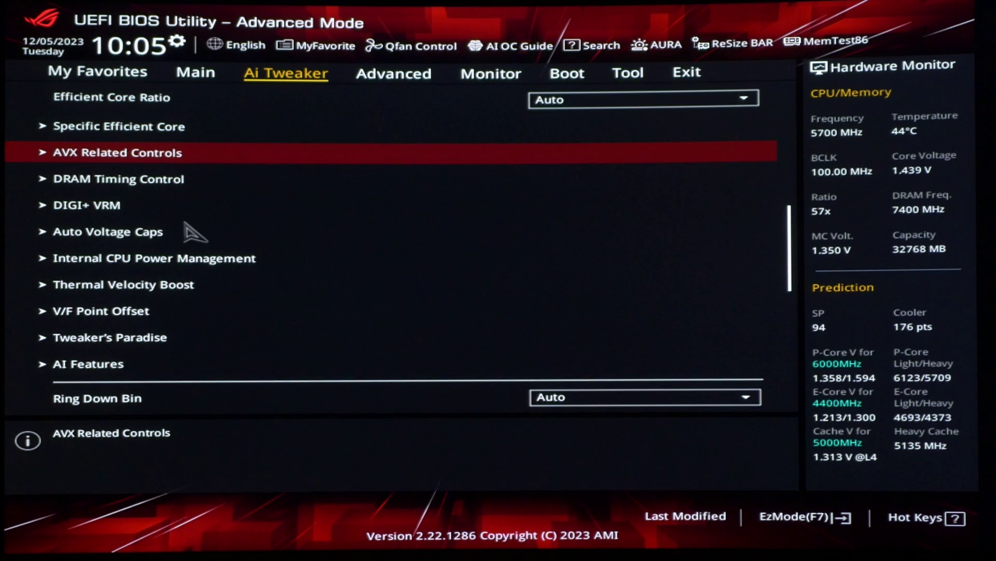
pyautogui.click(154, 338)
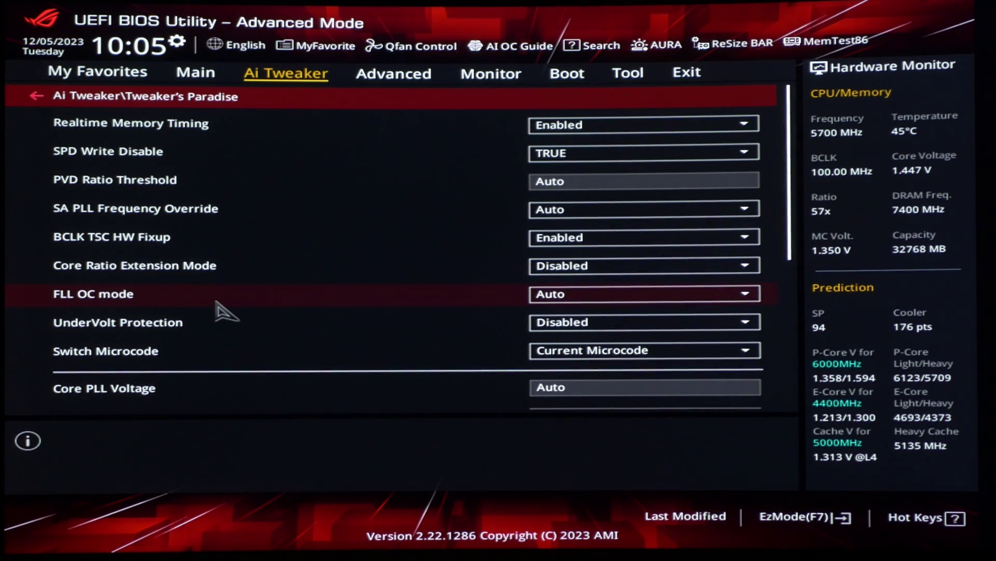
pyautogui.press('Up')
pyautogui.press('Up')
pyautogui.press('Up')
pyautogui.press('Up')
pyautogui.press('Down')
pyautogui.press('Down')
pyautogui.press('Down')
pyautogui.press('Down')
pyautogui.press('Down')
pyautogui.press('Down')
pyautogui.press('Down')
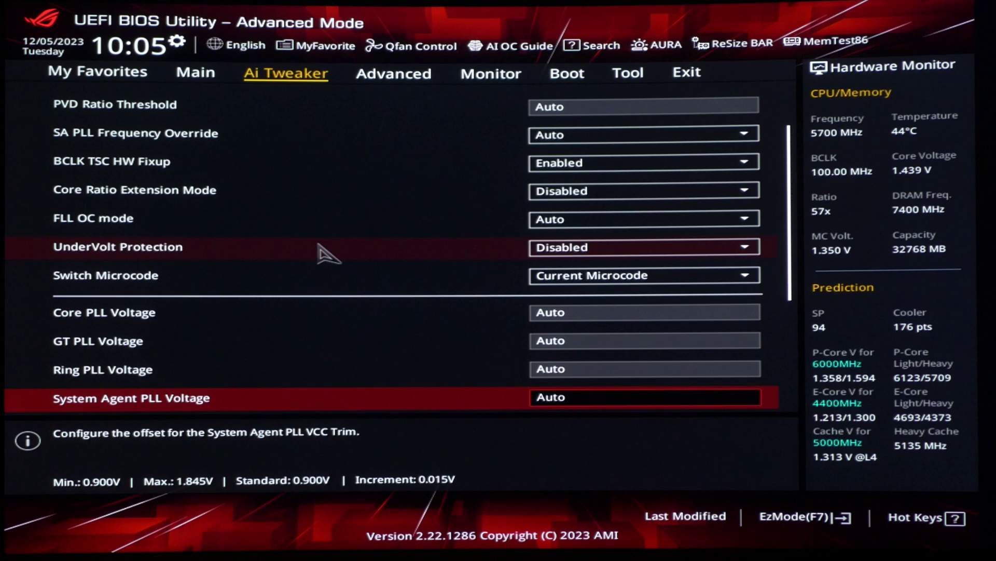
pyautogui.click(284, 249)
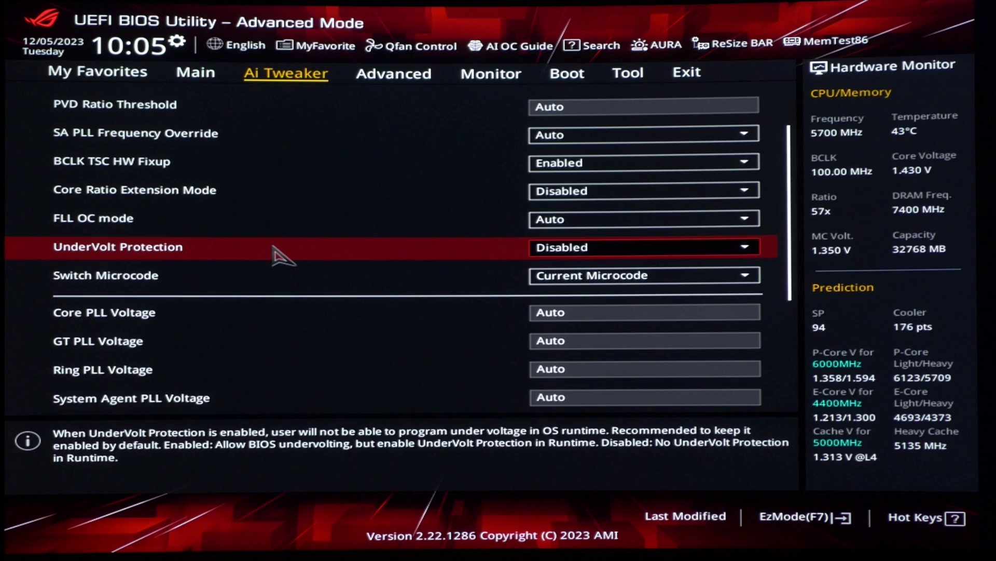
pyautogui.click(615, 249)
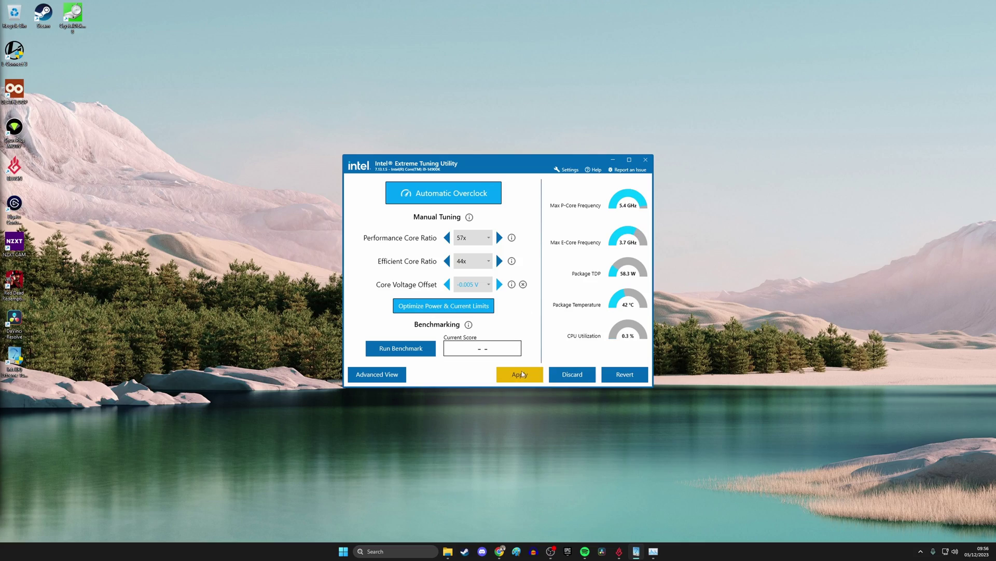
# Apply the voltage offset and open the watchdog coverage help, enlarging its window.
pyautogui.click(522, 372)
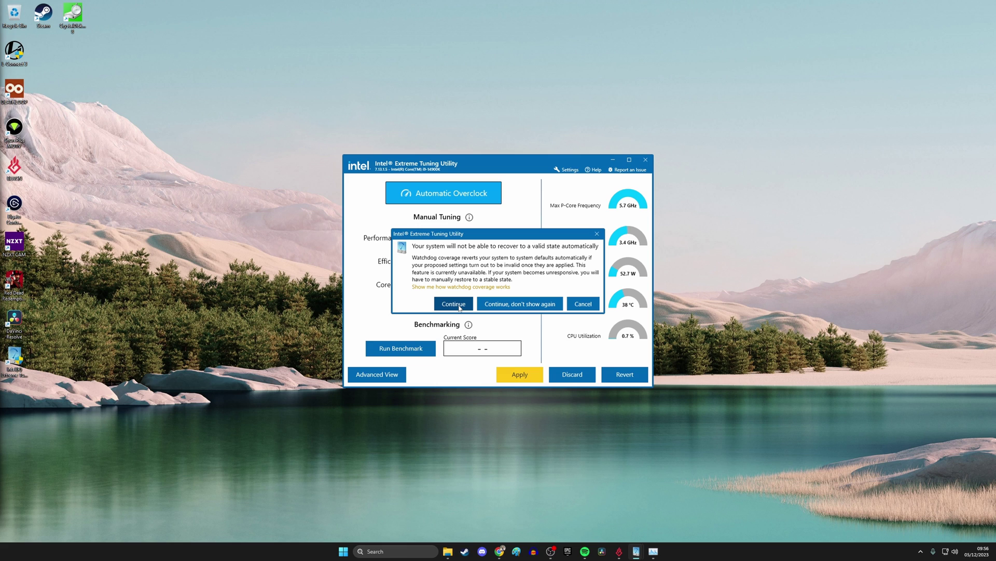
pyautogui.click(459, 286)
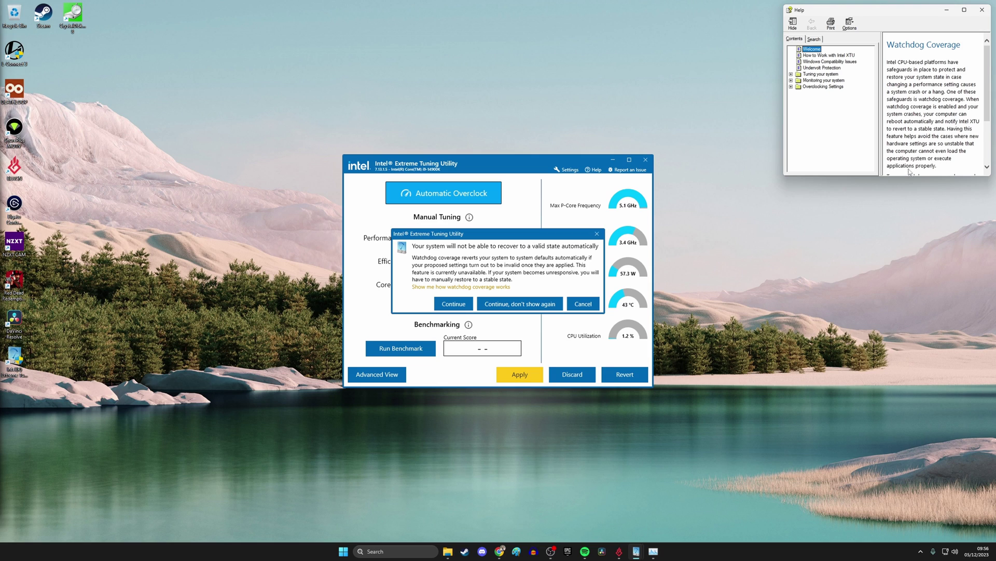
pyautogui.moveTo(910, 176); pyautogui.dragTo(914, 469)
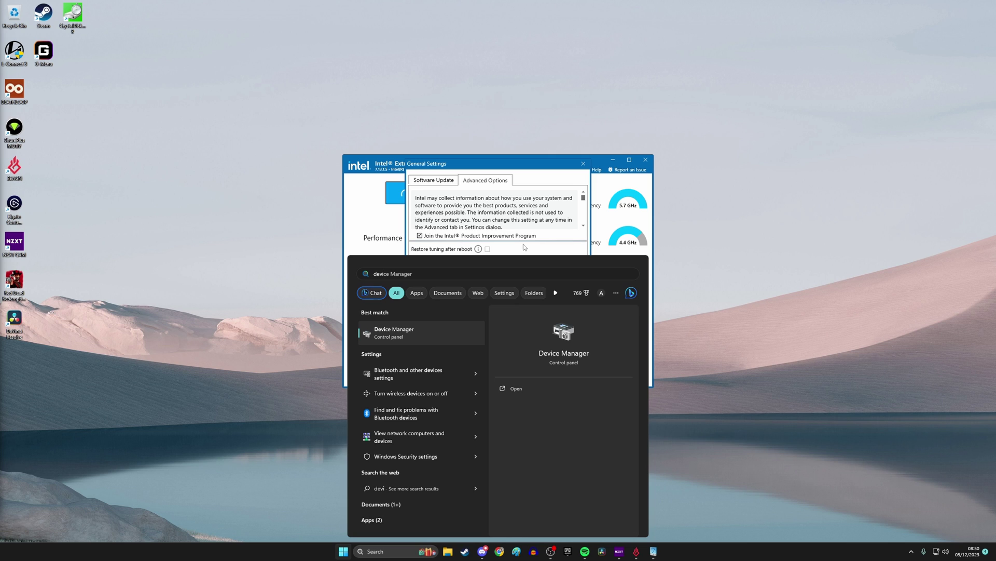
# Show hidden devices in Device Manager and select Intel Watchdog Timer Driver under System devices.
pyautogui.press('Return')
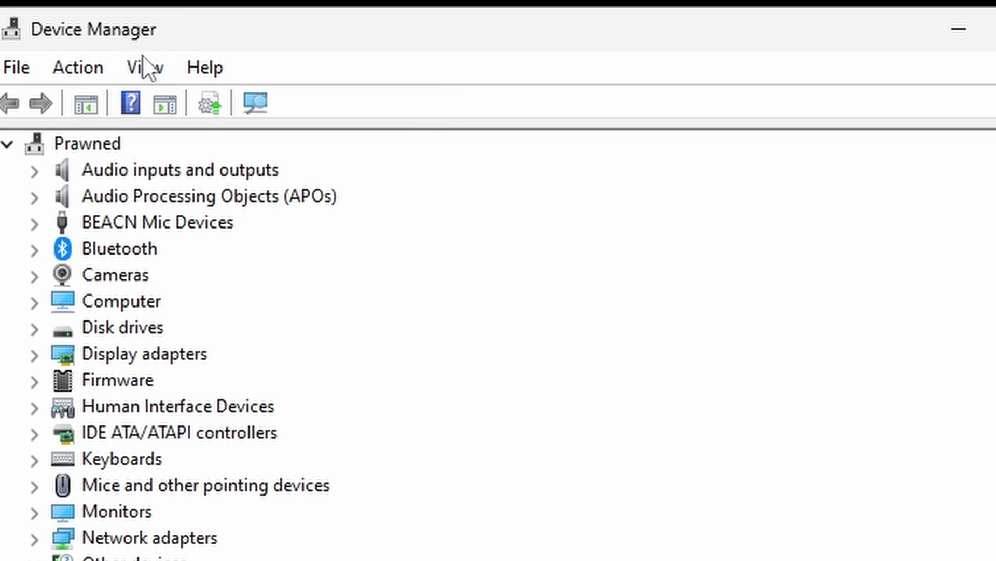
pyautogui.click(84, 43)
pyautogui.click(259, 374)
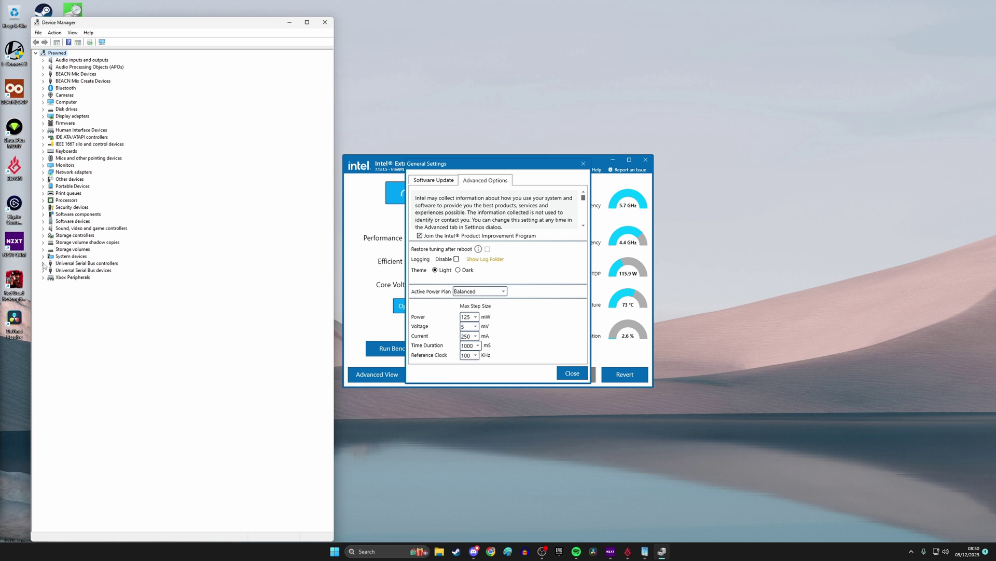
pyautogui.click(44, 257)
pyautogui.scroll(-7, 91, 249)
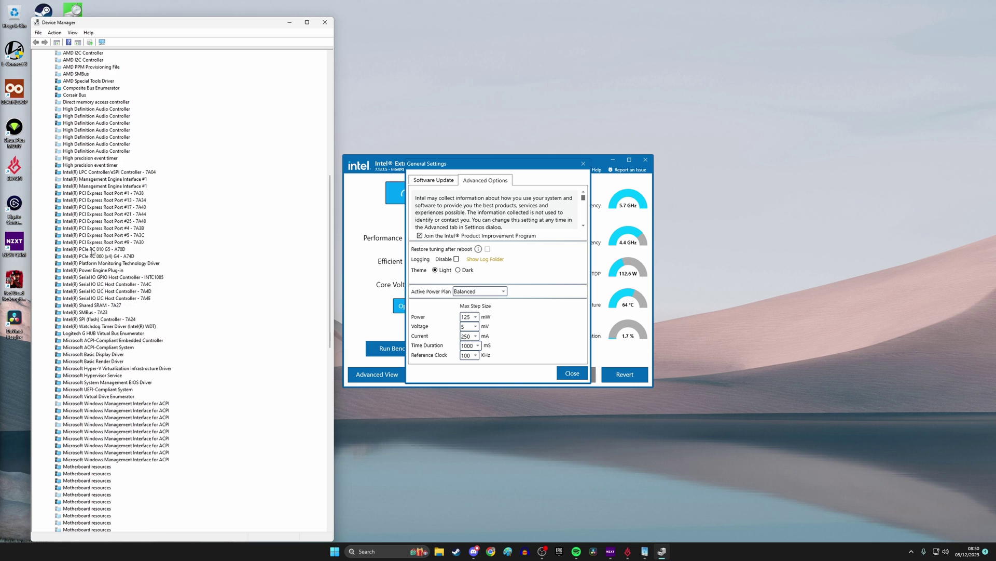
pyautogui.click(130, 305)
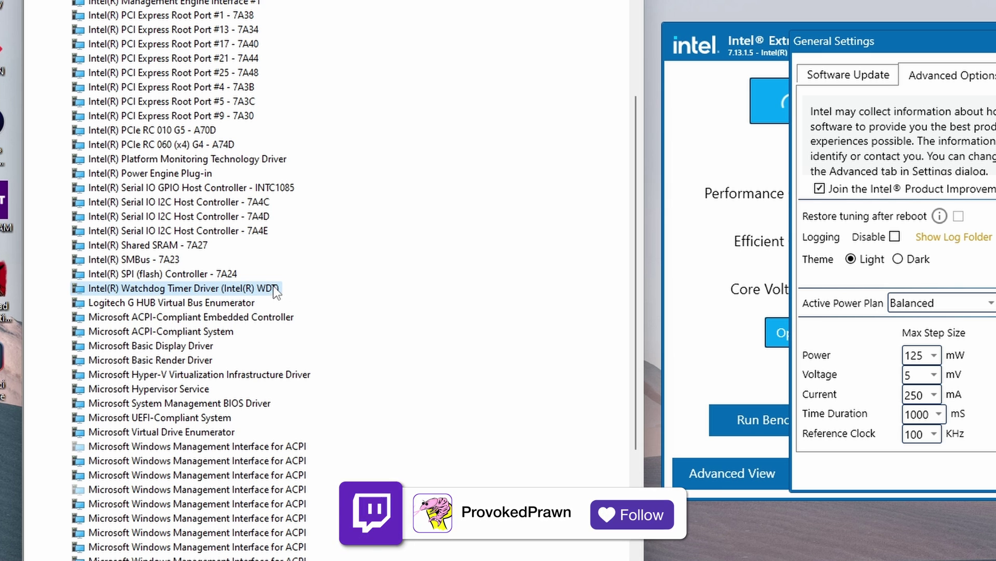
# Search automatically for an updated Intel Watchdog Timer Driver.
pyautogui.rightClick(272, 287)
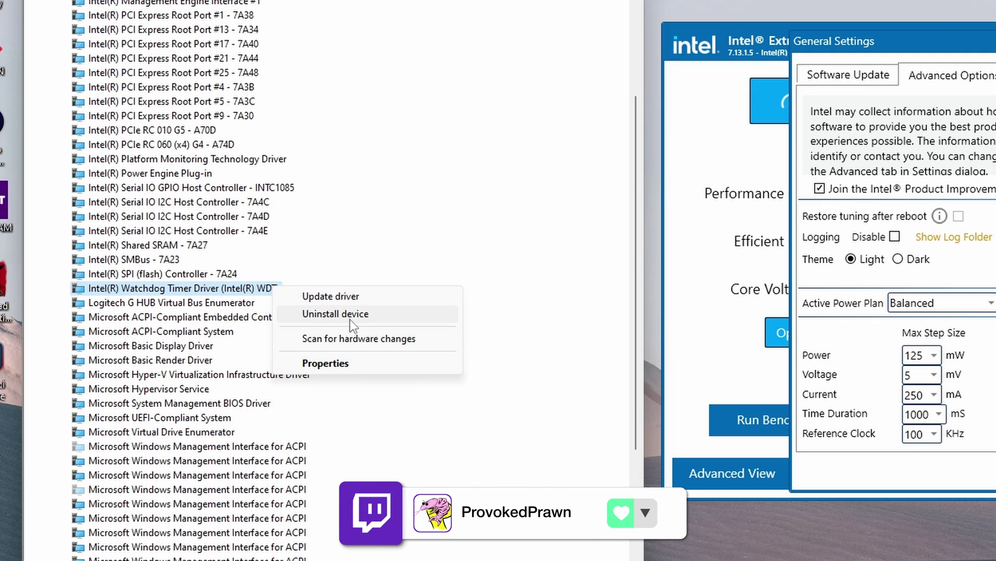
pyautogui.click(330, 296)
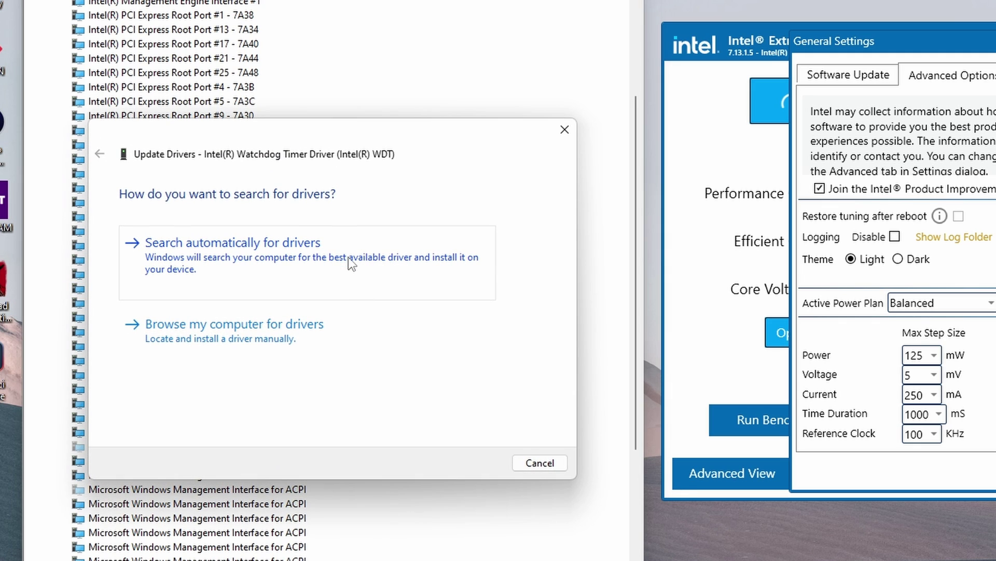
pyautogui.moveTo(363, 132); pyautogui.dragTo(522, 150)
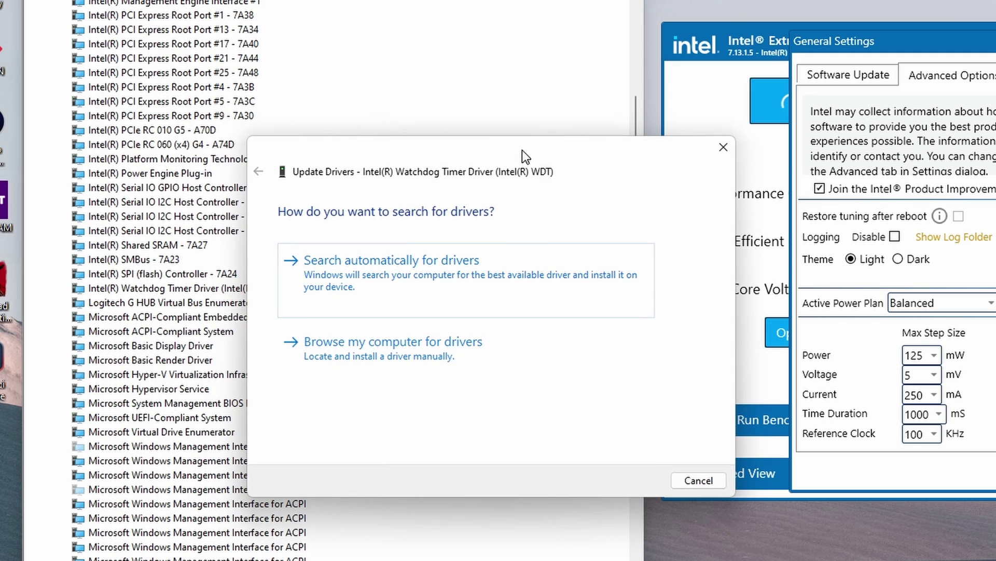
pyautogui.click(477, 258)
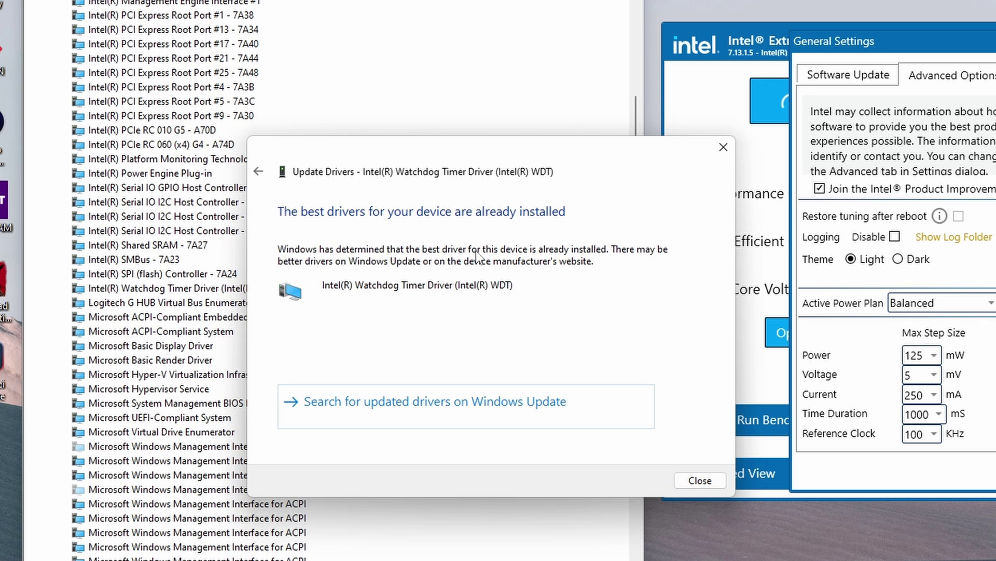
pyautogui.moveTo(486, 156); pyautogui.dragTo(528, 163)
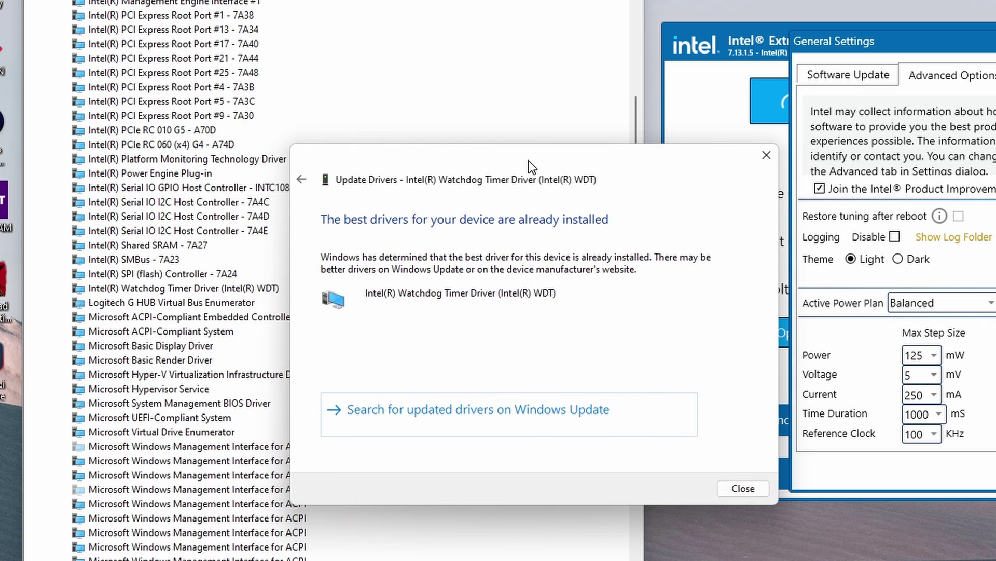